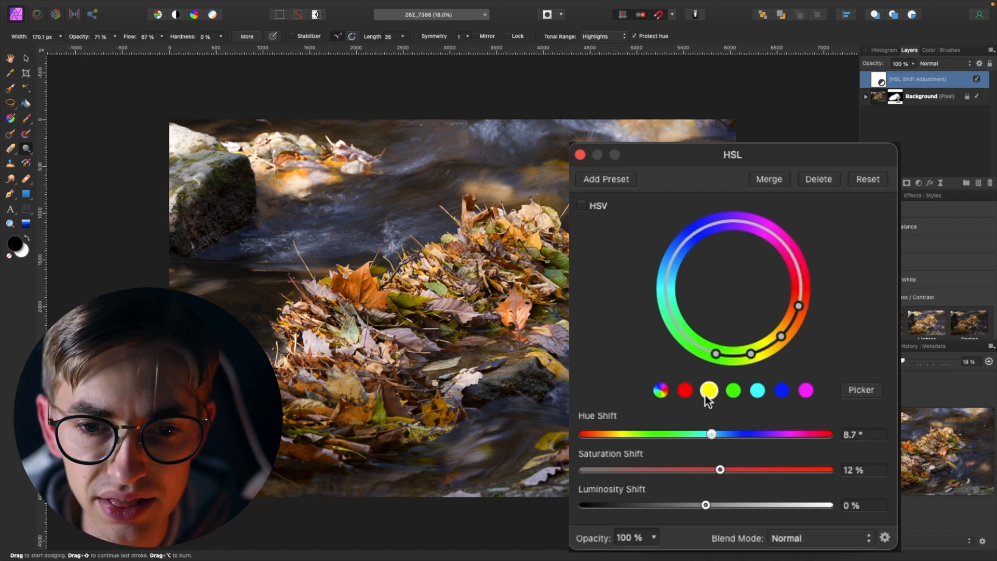
Keep the Yellows hue shift on the leaves and dismiss the HSL settings.
key("Return")
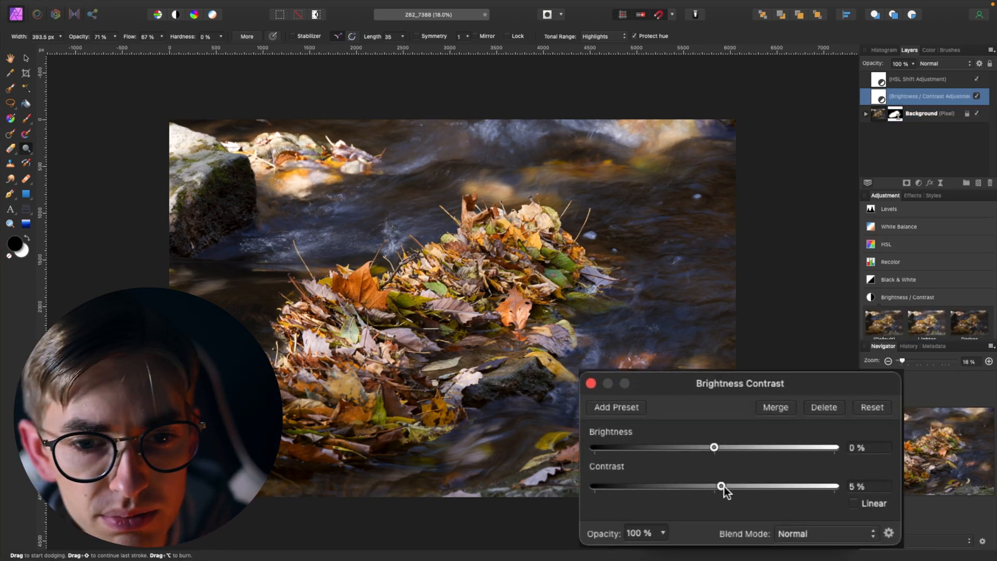
left_click_drag(724, 486, 733, 486)
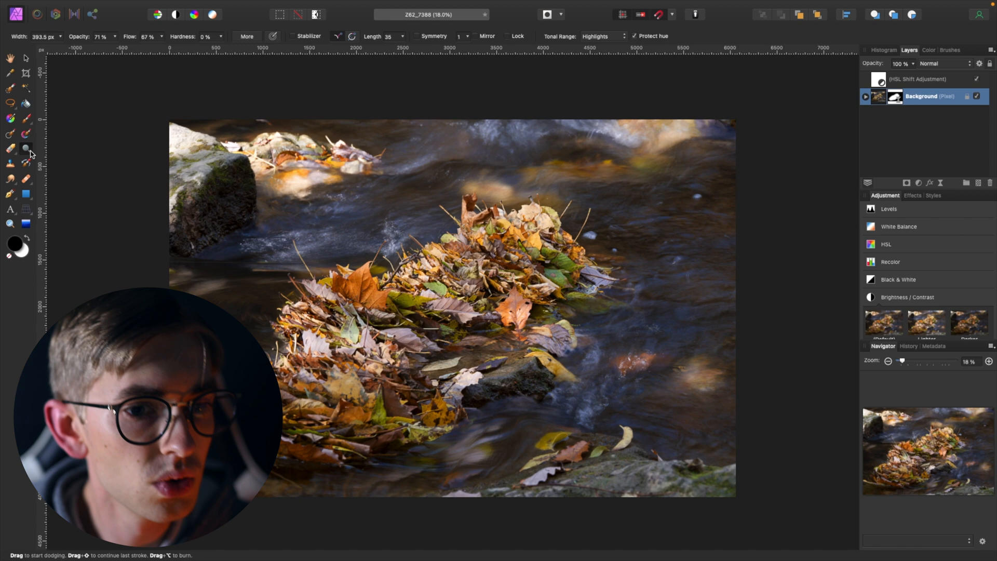
Activate the Dodge Brush and confirm its tonal range is Highlights for the water.
left_click(27, 135)
left_click_drag(28, 135, 37, 143)
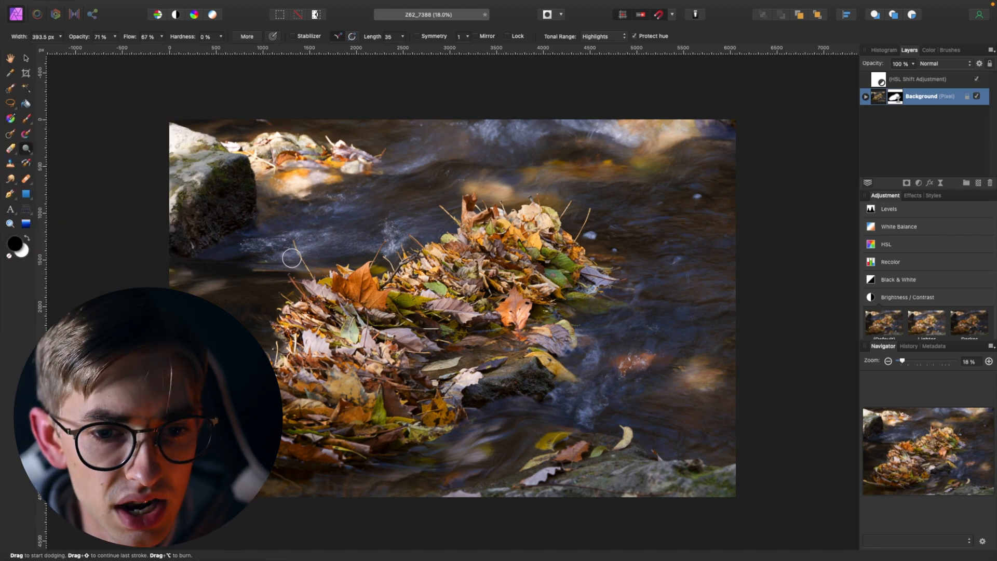
left_click(602, 35)
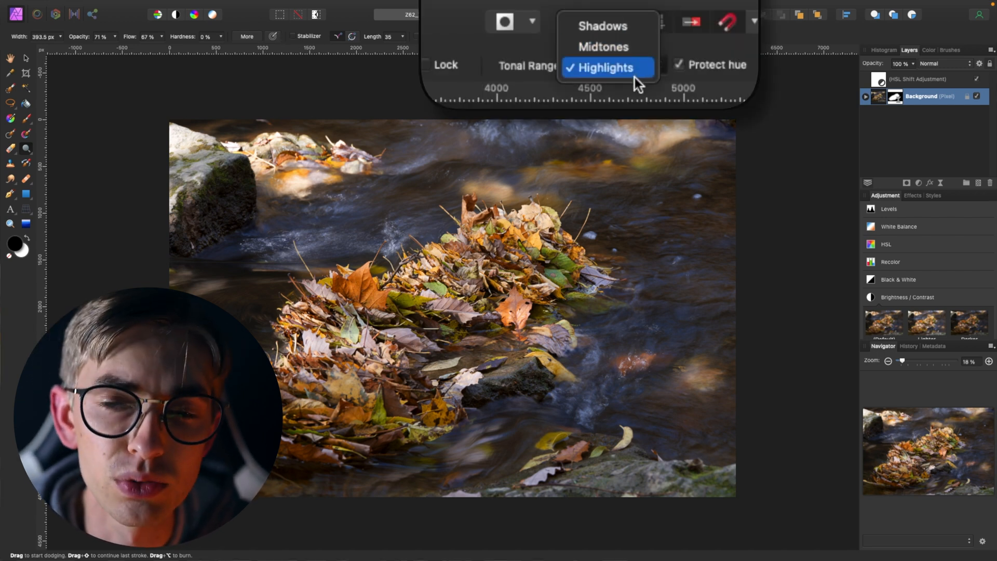
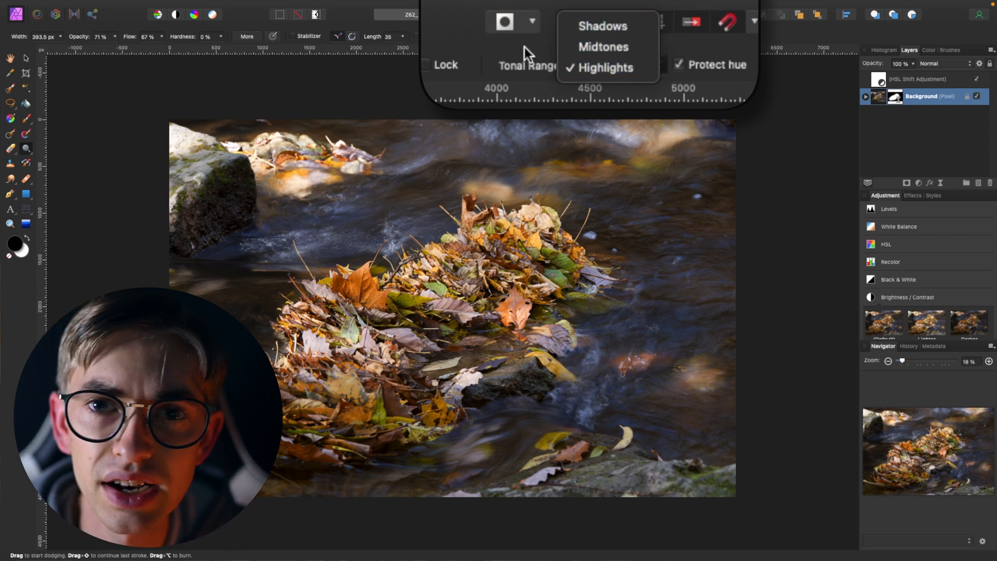
Leave the Dodge brush's Tonal Range set to Highlights.
left_click(559, 31)
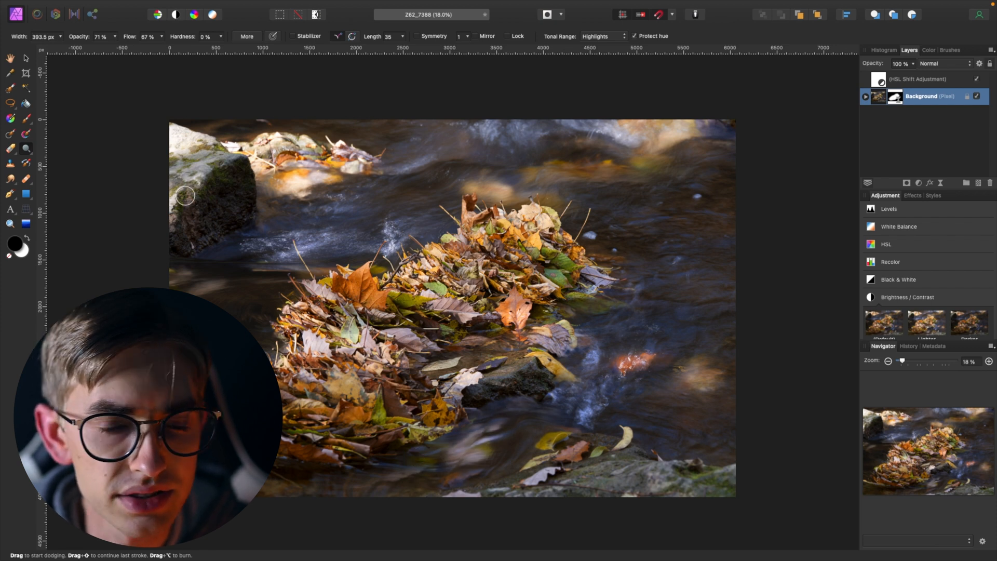
Switch from the Dodge Brush to the Burn Brush tool via the tool flyout.
left_click(30, 152)
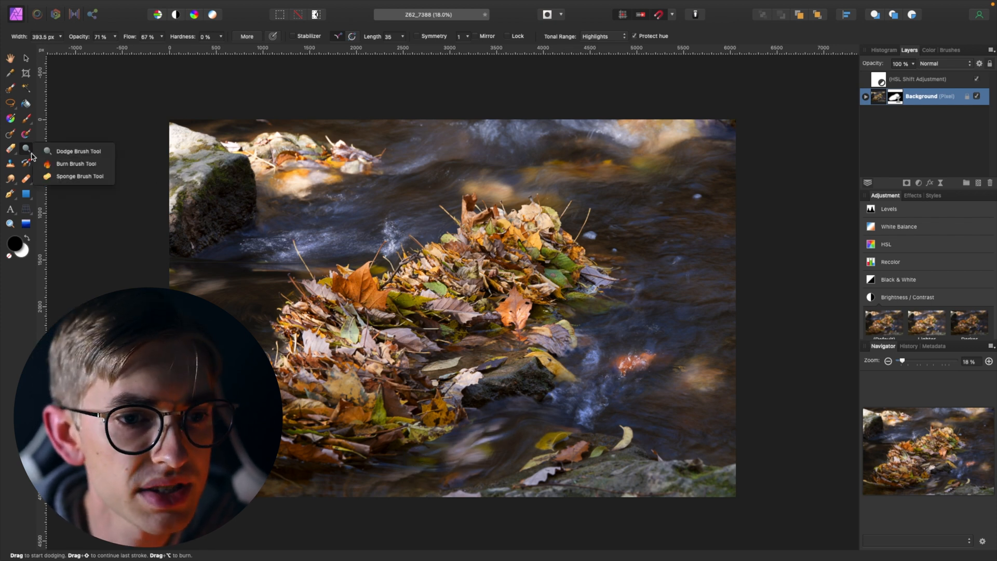
left_click(62, 162)
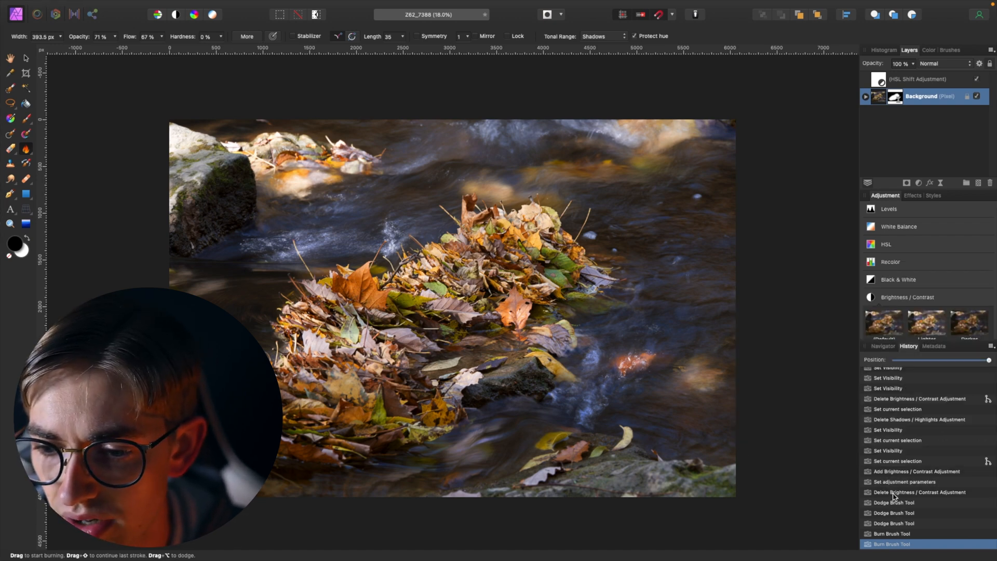
Step the History back to the 'Delete Brightness / Contrast Adjustment' entry, undoing the dodge and burn strokes.
left_click(916, 493)
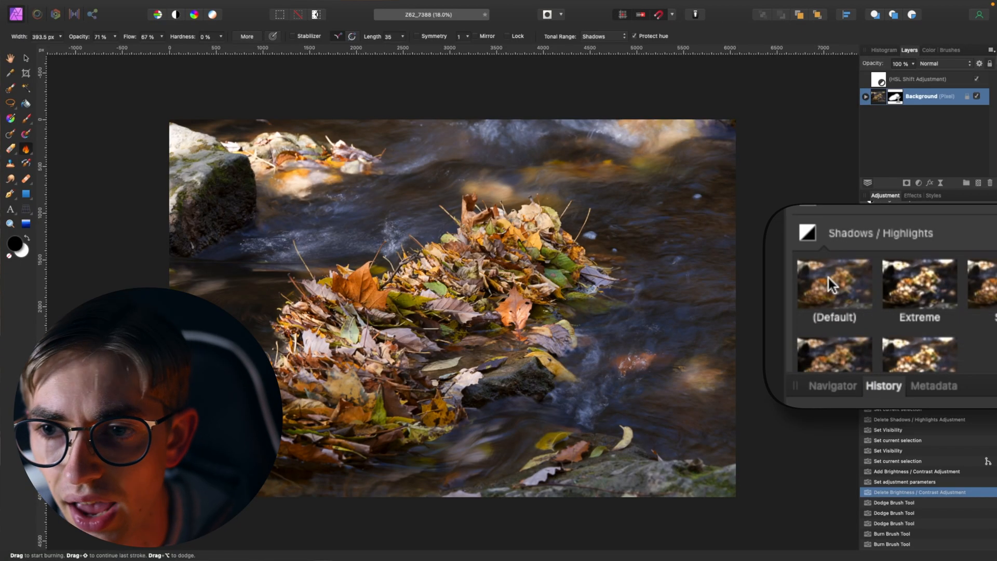
Add a Shadows / Highlights adjustment set to shadows -22% and highlights 74%, and select its layer.
left_click(828, 278)
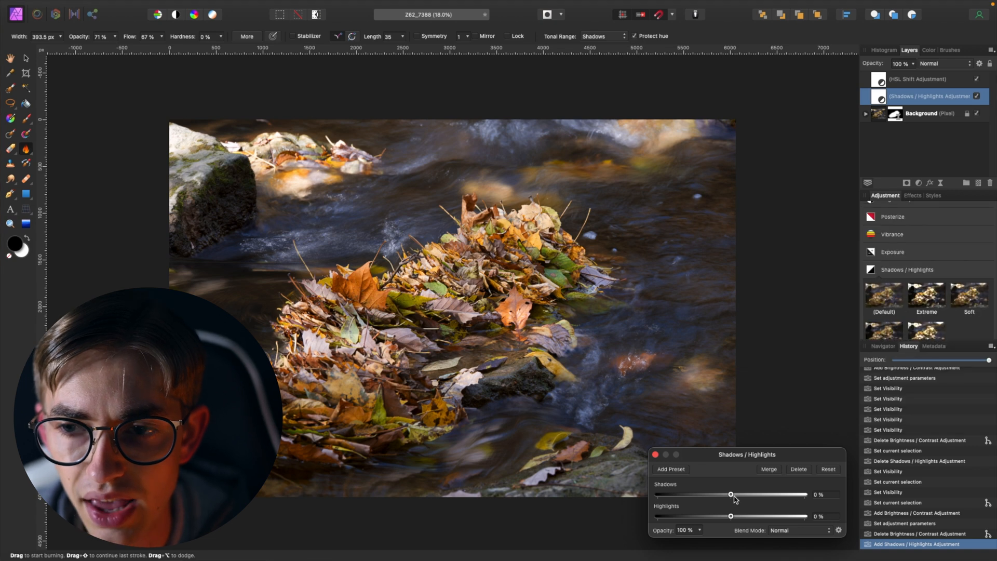
left_click_drag(731, 495, 734, 496)
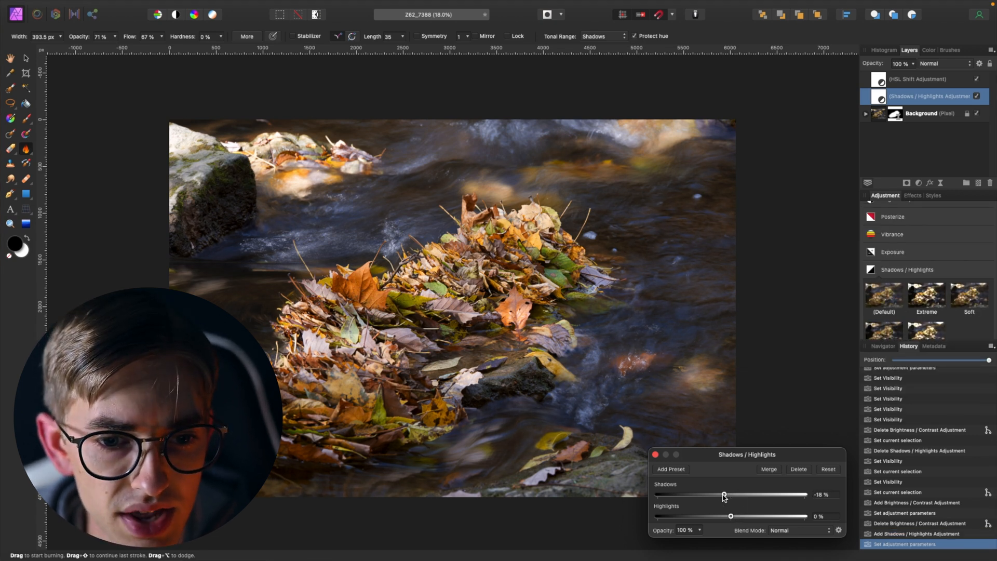
mouse_move(732, 517)
left_mouse_down()
mouse_move(755, 516)
mouse_move(733, 507)
left_mouse_up()
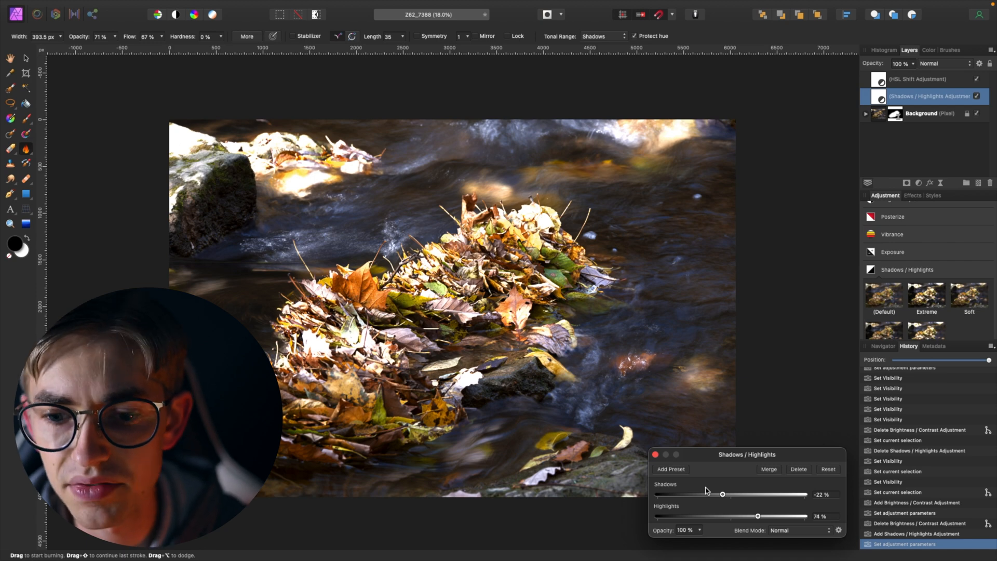
left_click(655, 454)
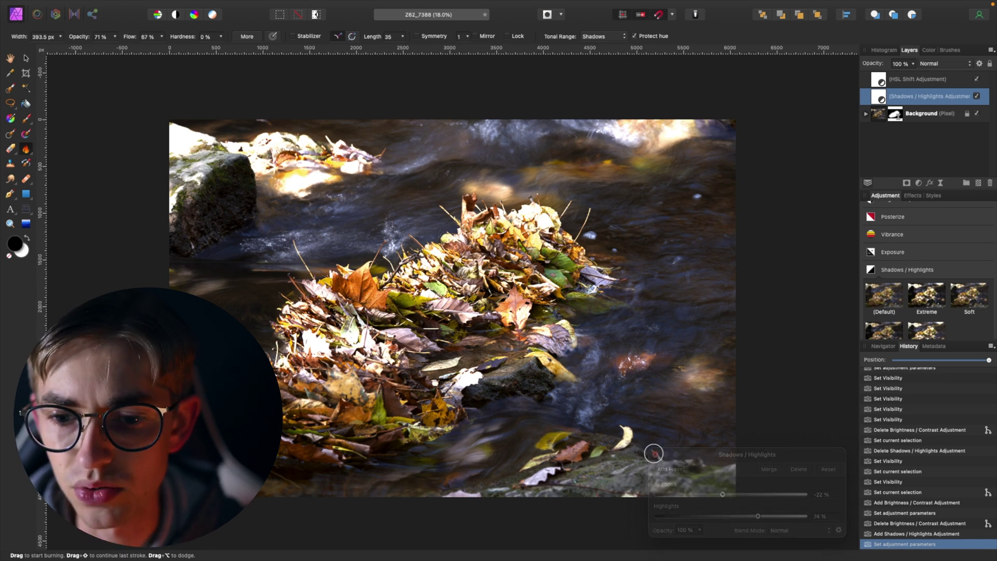
left_click(881, 99)
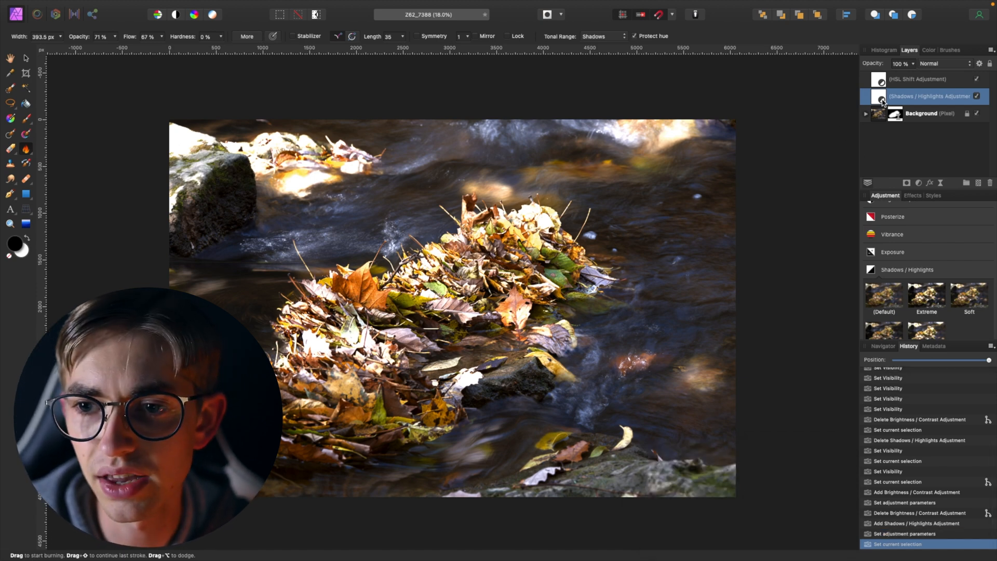
Invert the adjustment mask with Cmd+I, then brush the effect back over the water left of the leaves.
key("super+i")
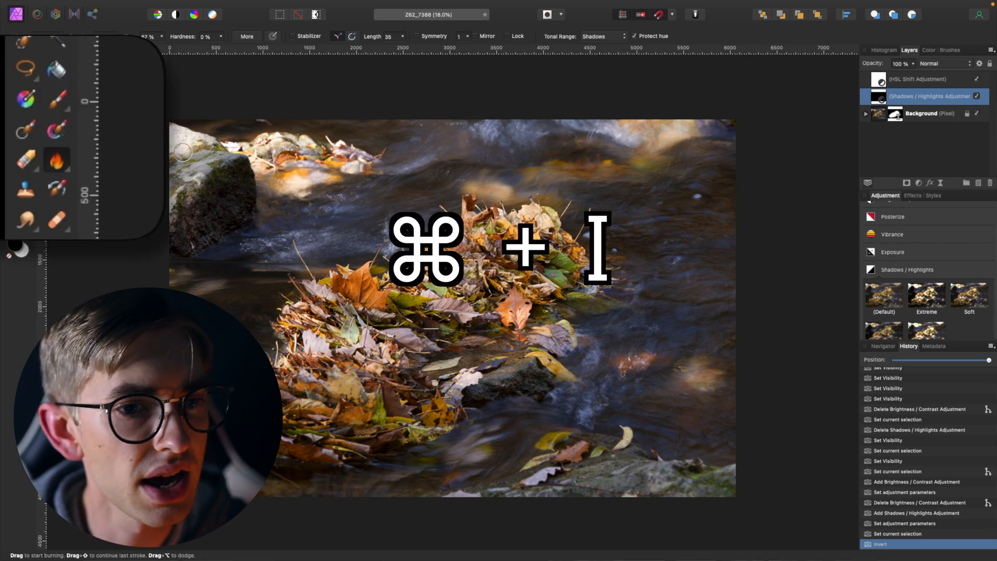
left_click(56, 99)
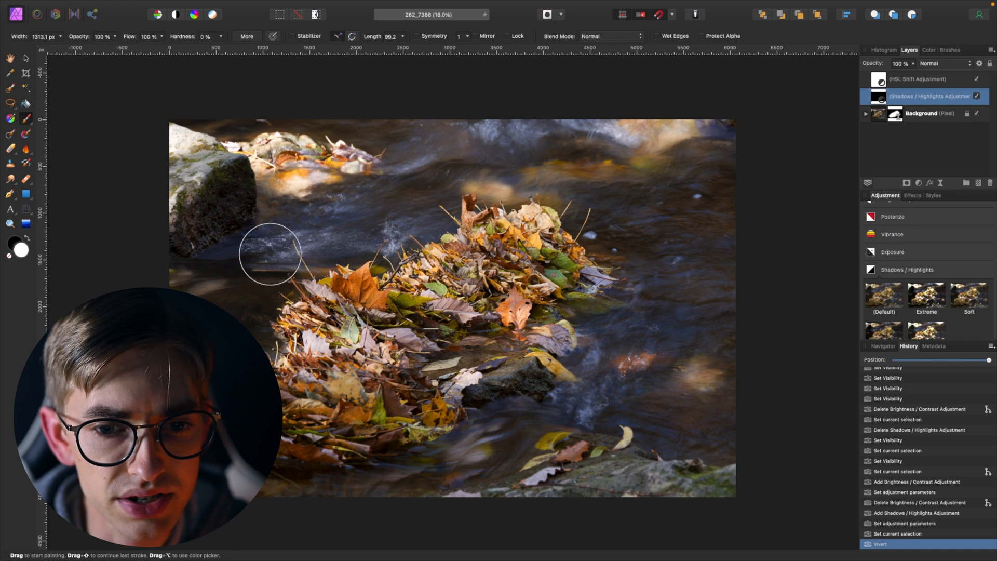
left_click_drag(267, 251, 369, 234)
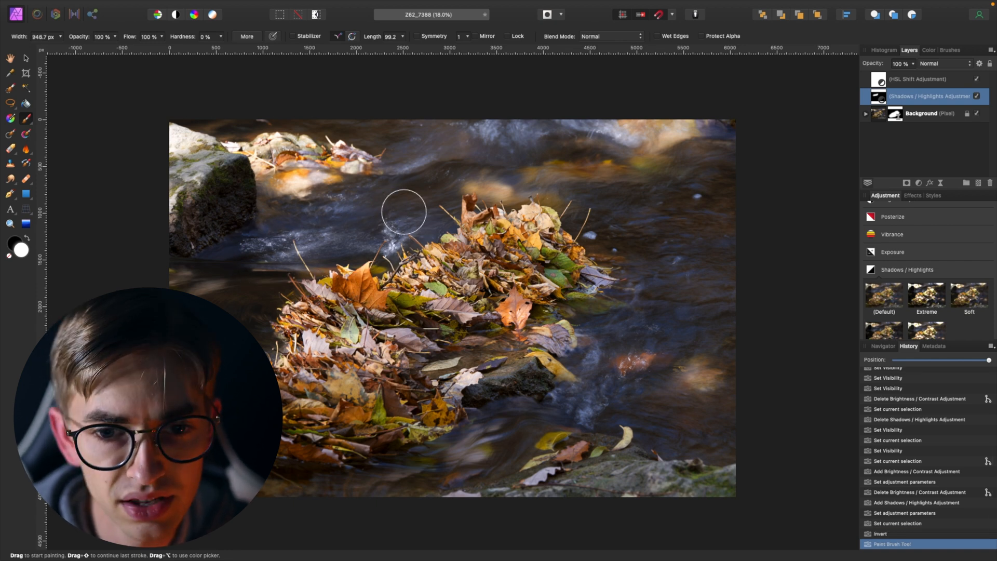
key("[")
left_click_drag(339, 207, 382, 187)
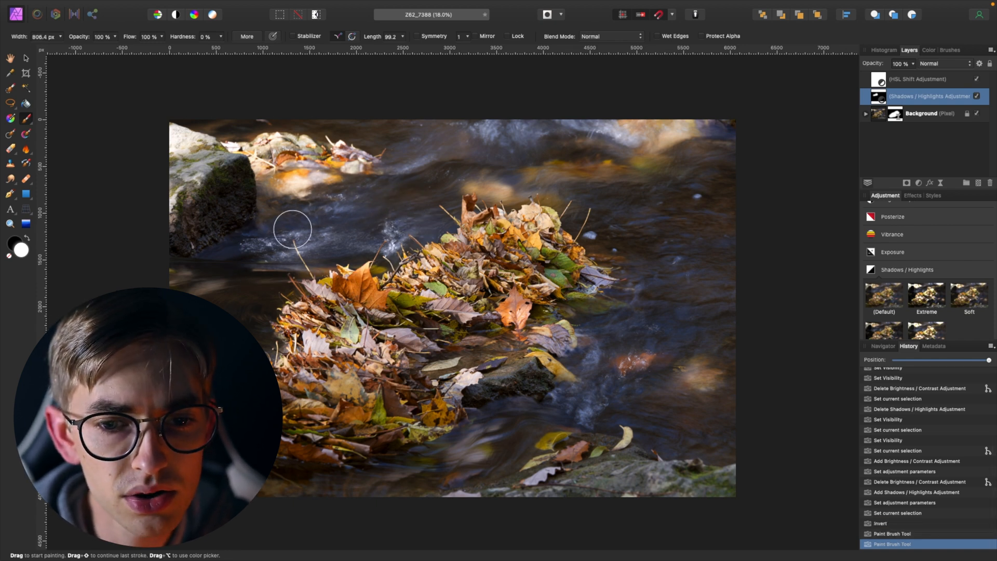
left_click_drag(282, 281, 293, 271)
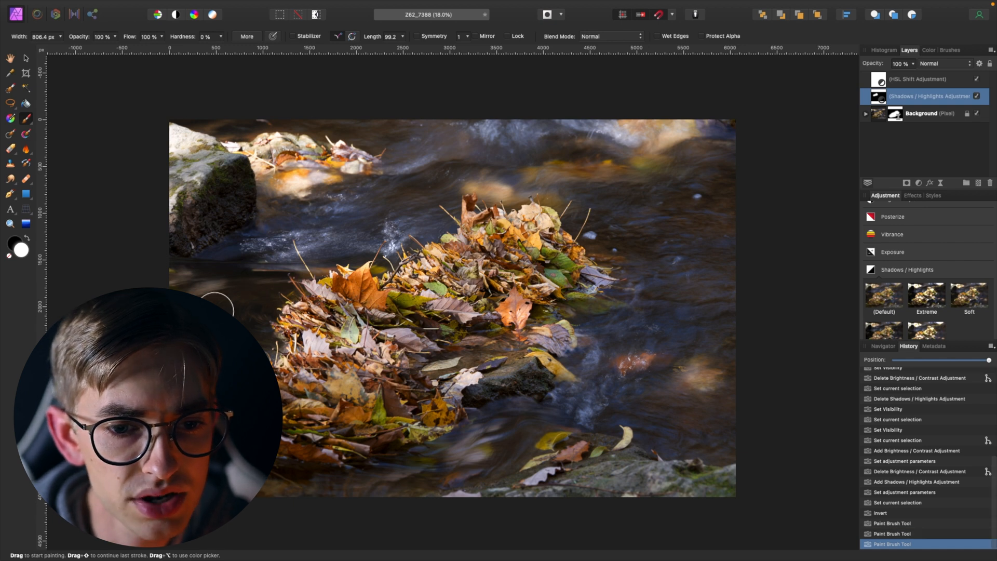
Paint the effect onto the lower water, the water right of the leaves and above the leaf pile.
left_click_drag(512, 455, 485, 446)
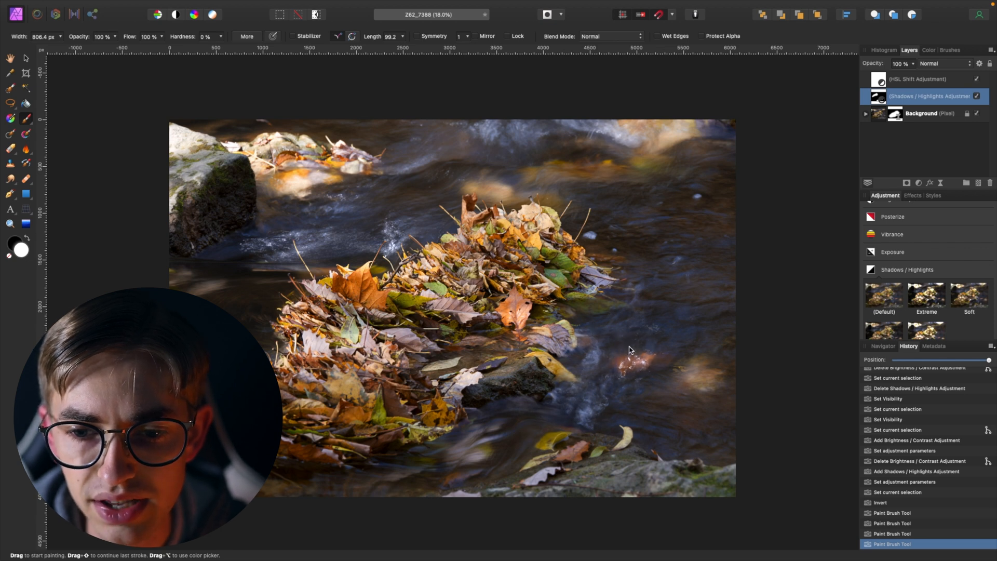
left_click_drag(630, 350, 642, 305)
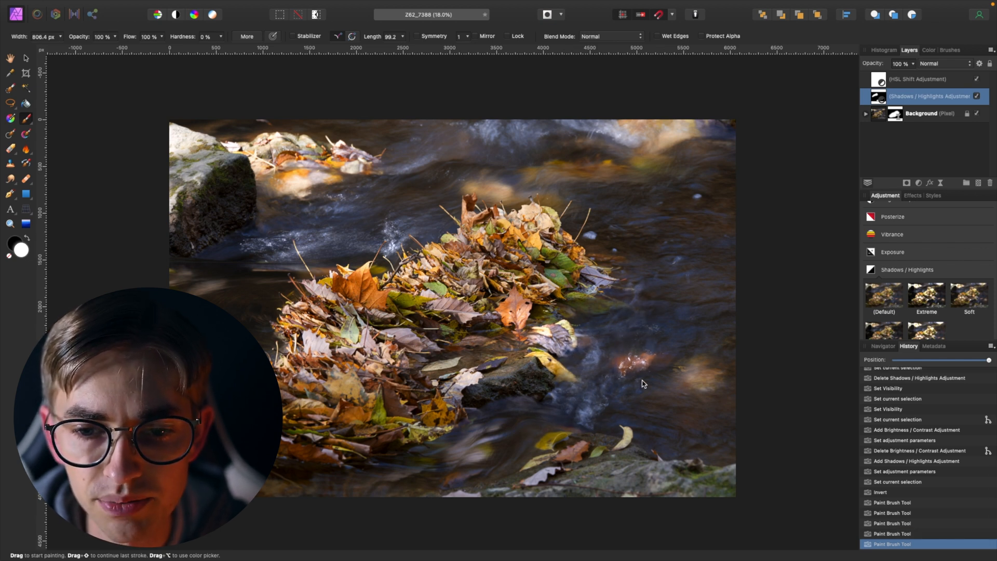
left_click_drag(552, 334, 555, 332)
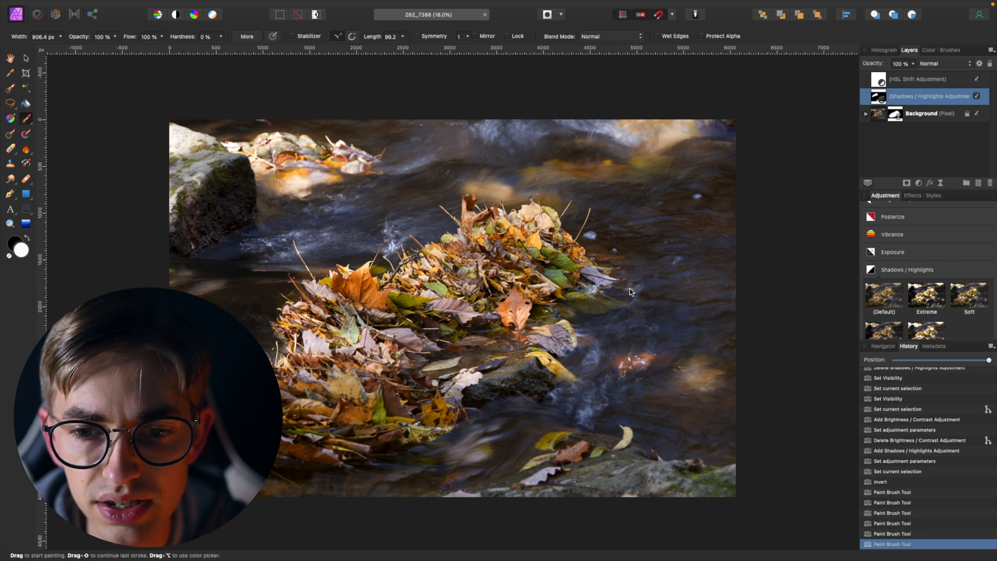
left_click_drag(650, 304, 628, 306)
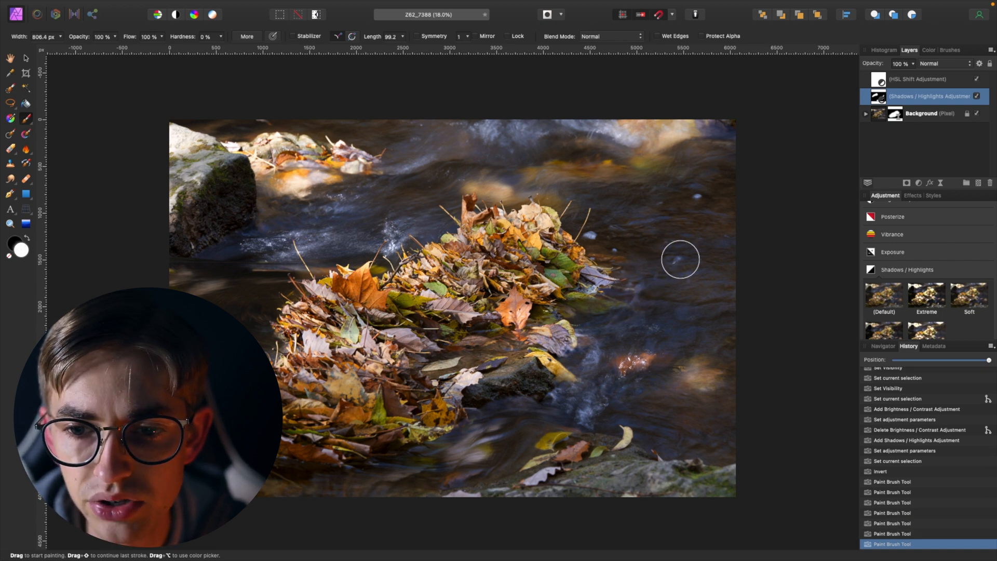
left_click_drag(487, 433, 479, 434)
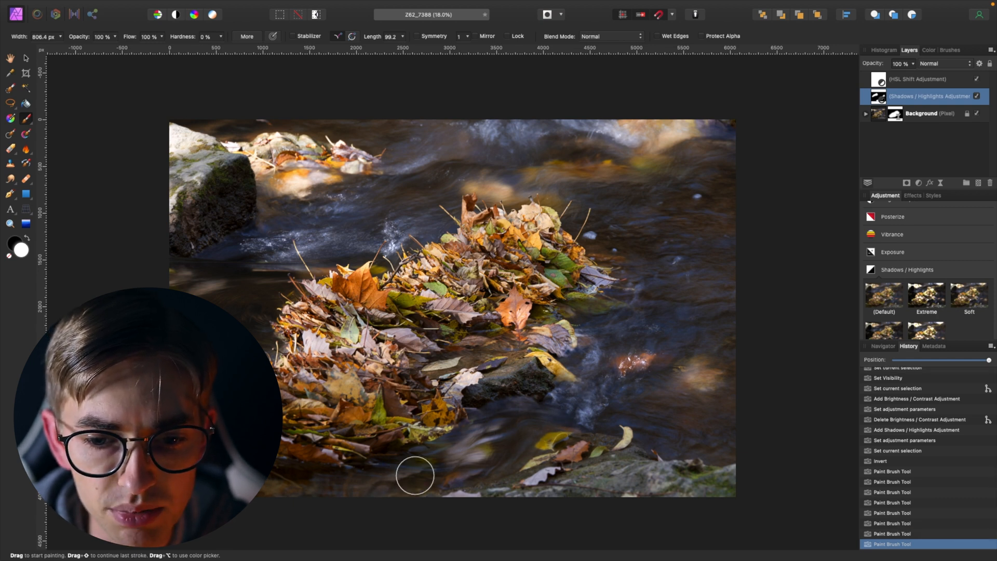
mouse_move(393, 477)
left_mouse_down()
mouse_move(324, 477)
mouse_move(298, 263)
left_mouse_up()
mouse_move(397, 217)
left_mouse_down()
mouse_move(445, 190)
mouse_move(529, 183)
left_mouse_up()
left_click_drag(607, 214, 682, 217)
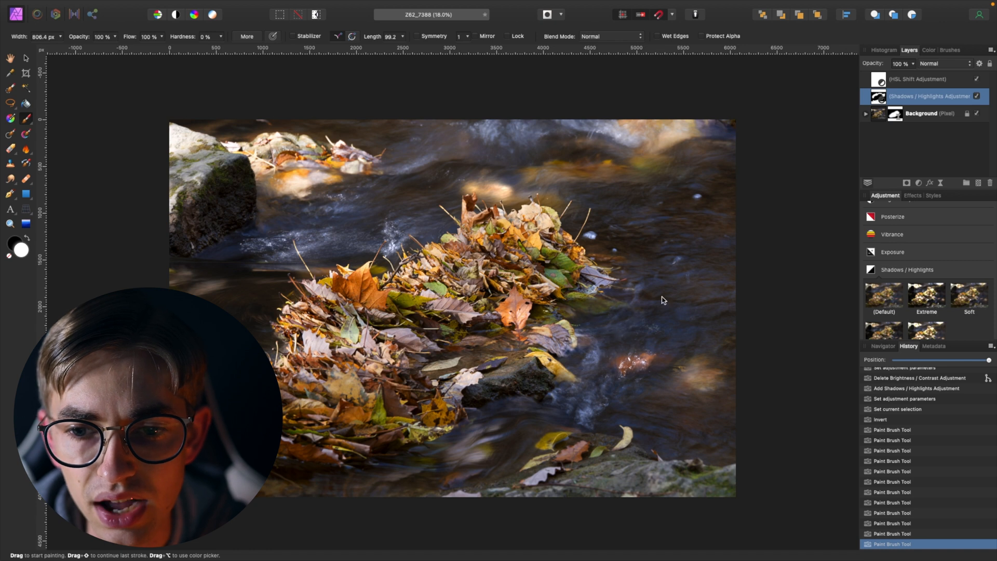
left_click_drag(587, 364, 580, 373)
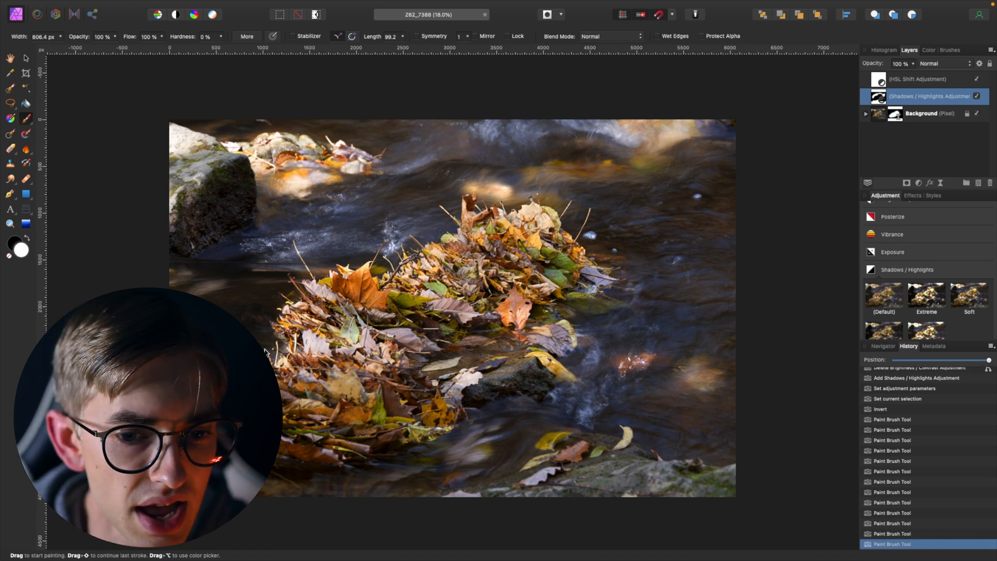
left_click_drag(267, 319, 215, 456)
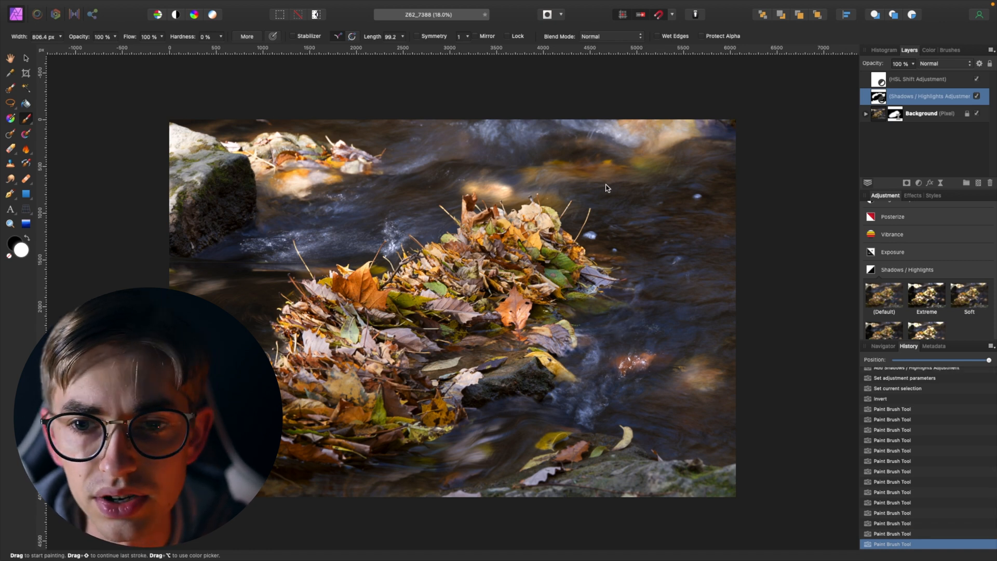
left_click(977, 96)
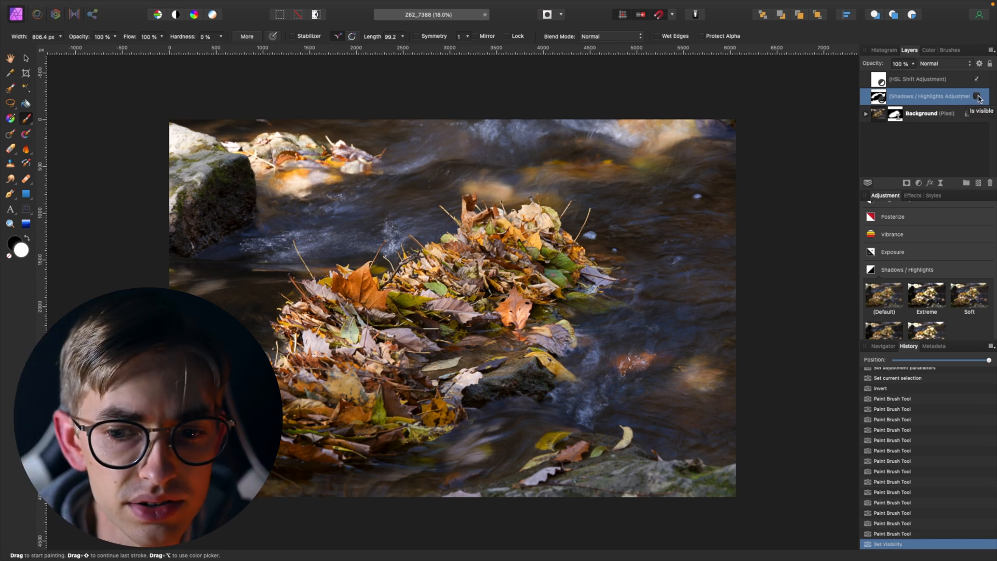
left_click(978, 96)
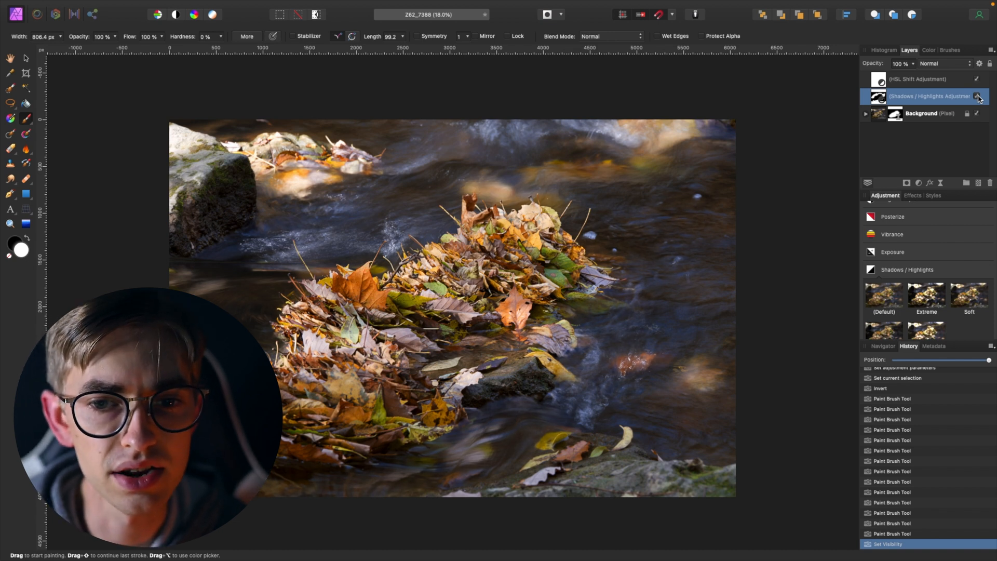
left_click(977, 97)
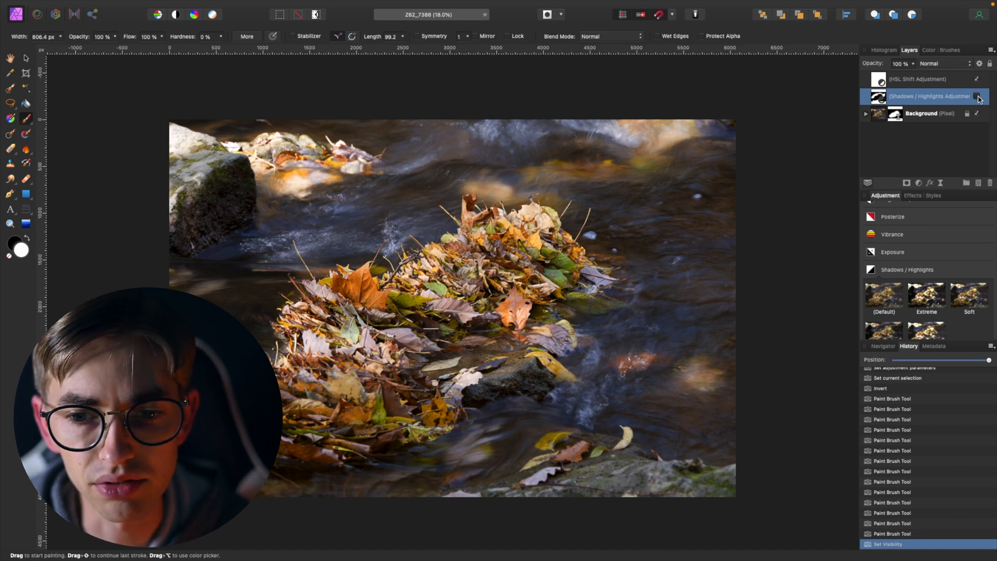
left_click(978, 96)
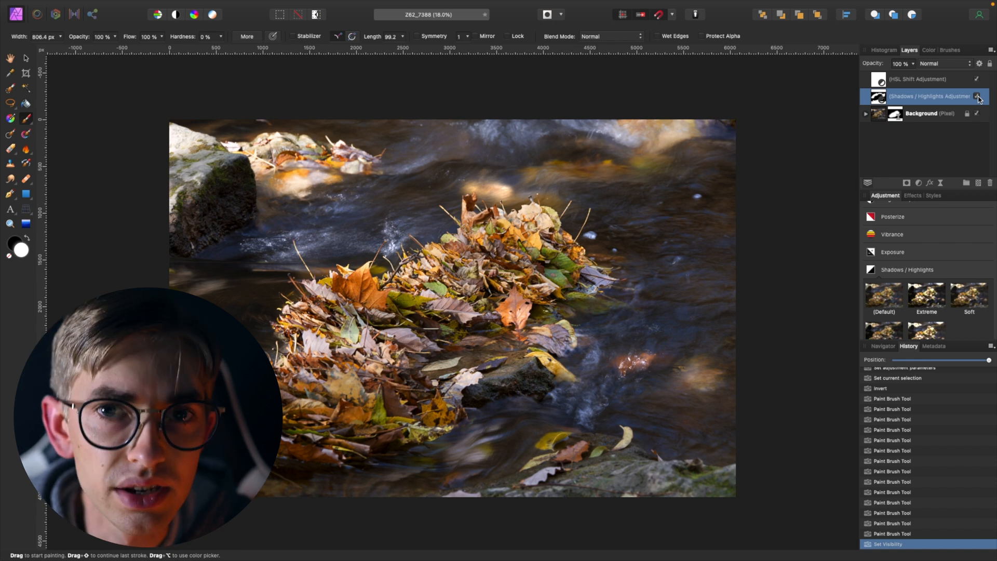